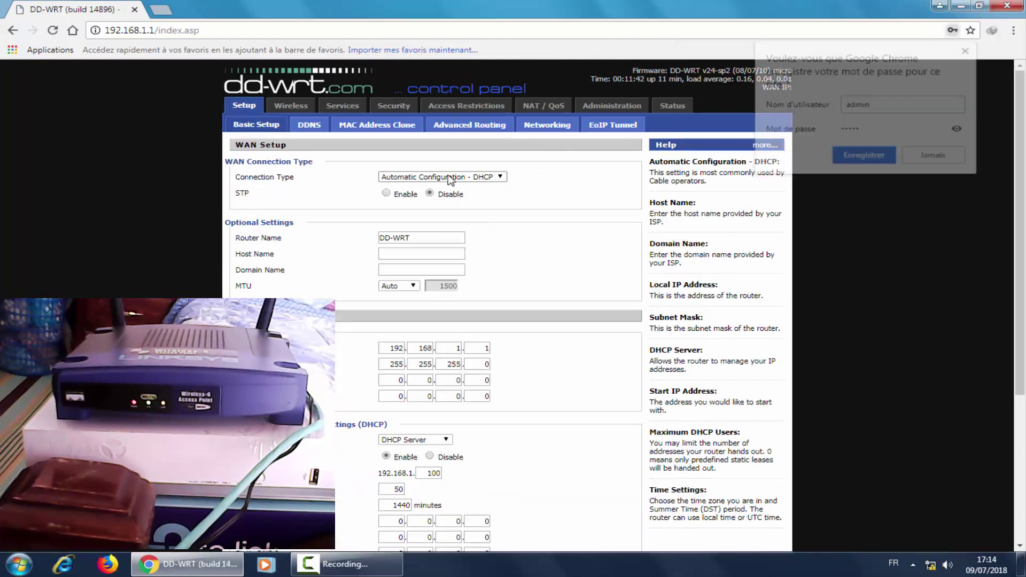
Step: Decline saving the router login, view the Wireless basic settings, then minimize Chrome
click(957, 159)
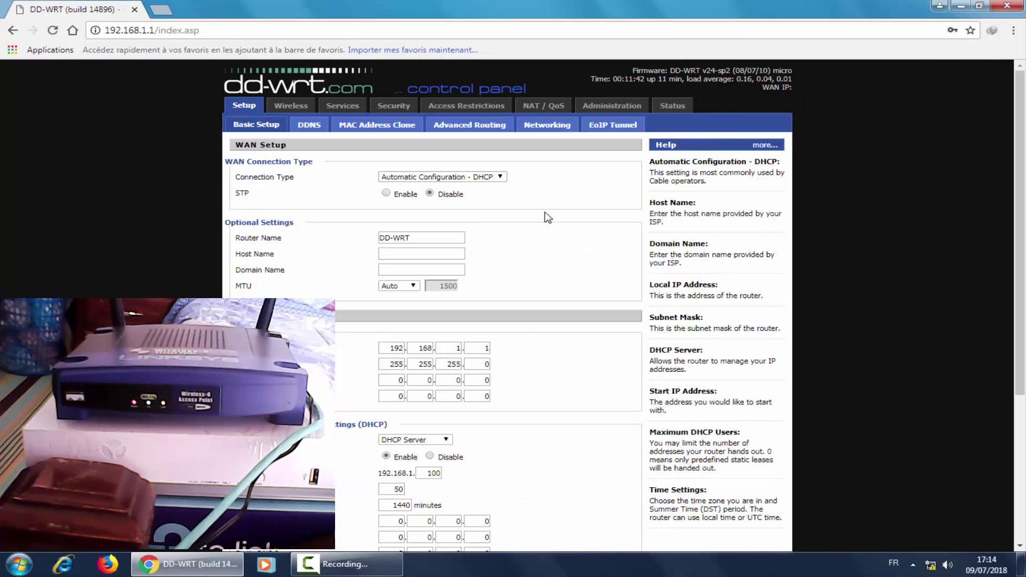
click(299, 109)
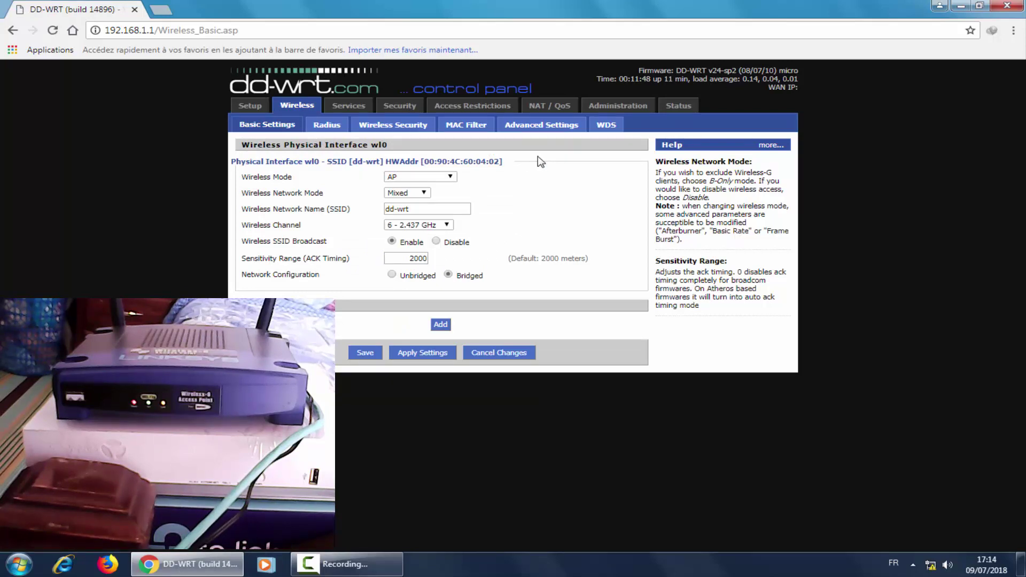
click(198, 566)
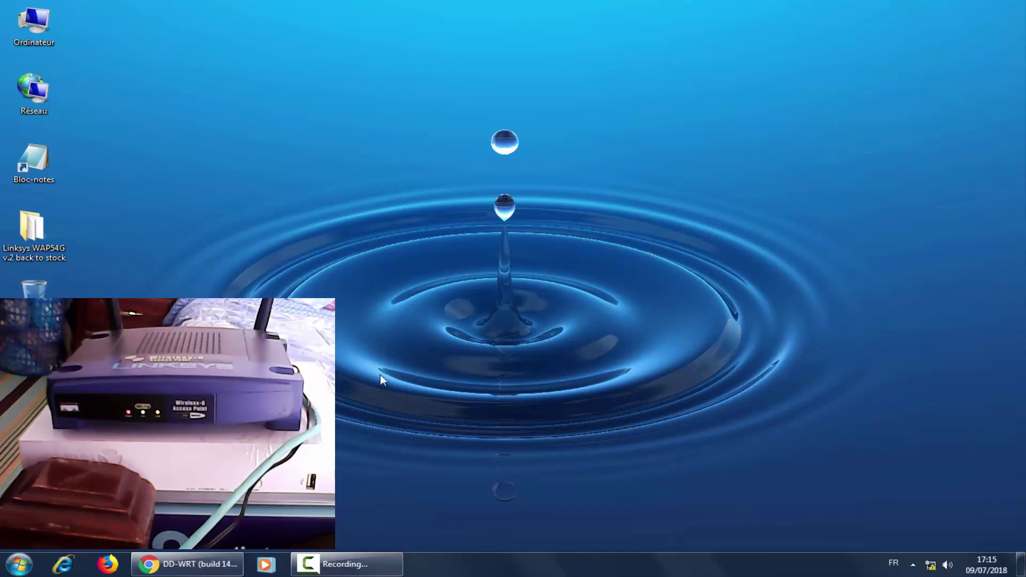
Step: Reload the router's main address 192.168.1.1, close Chrome, and select the Linksys WAP54G v.2 back to stock folder
click(205, 570)
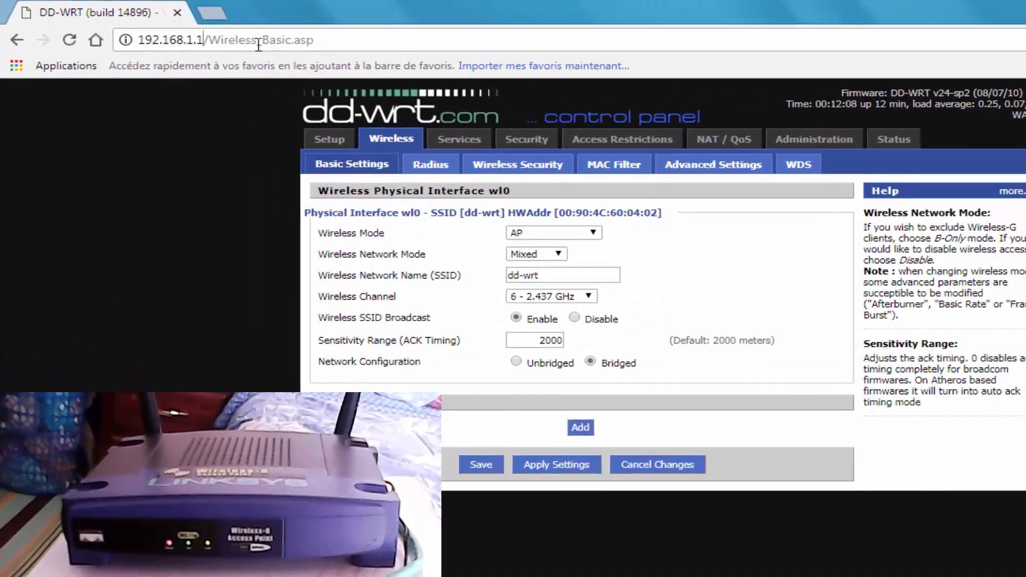
drag(155, 30, 261, 37)
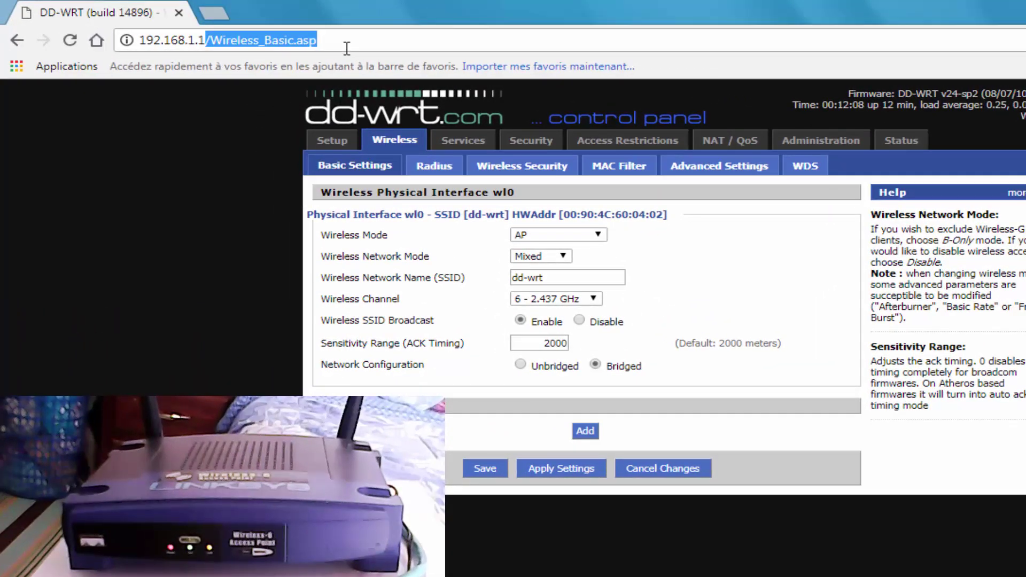
key(BackSpace)
key(Return)
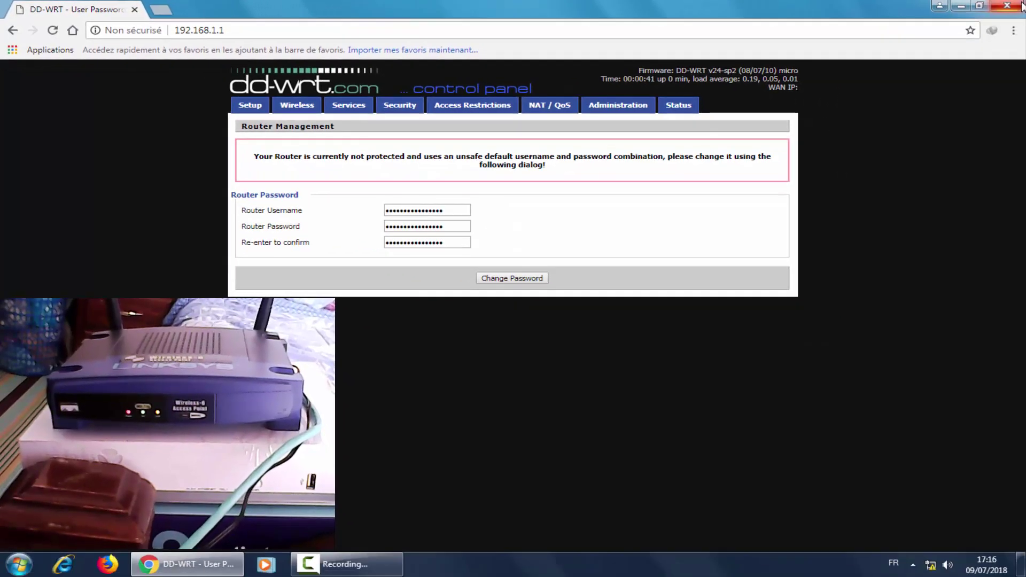
click(1007, 6)
click(40, 235)
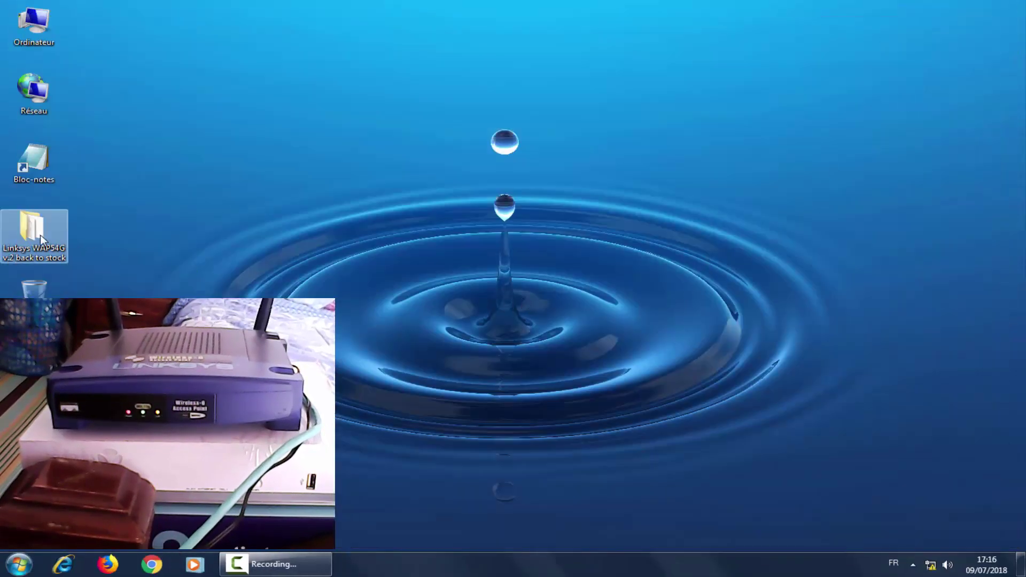
Step: Launch tftp from the Linksys WAP54G v.2 back to stock folder and move its window top-left
double_click(40, 235)
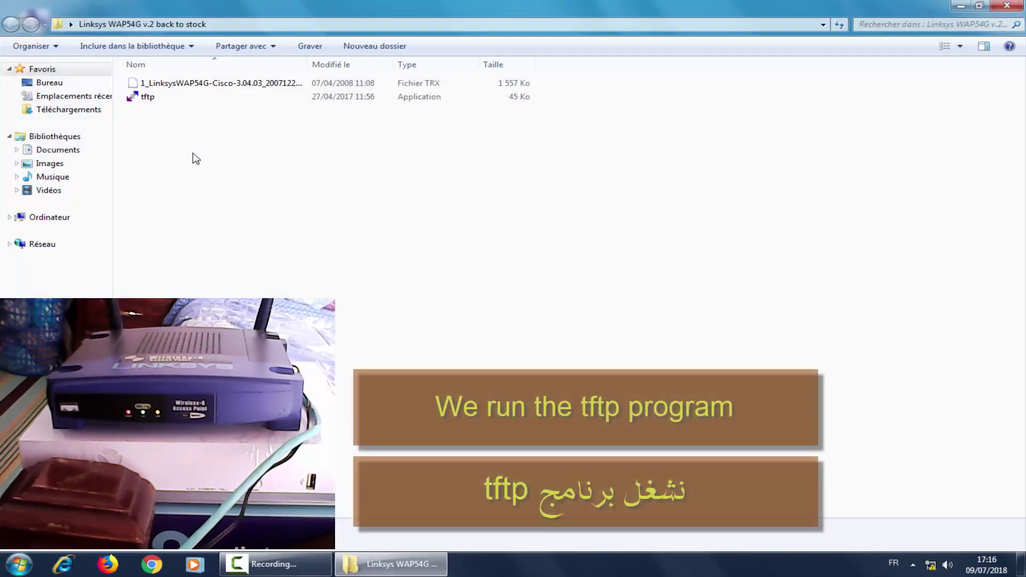
double_click(160, 98)
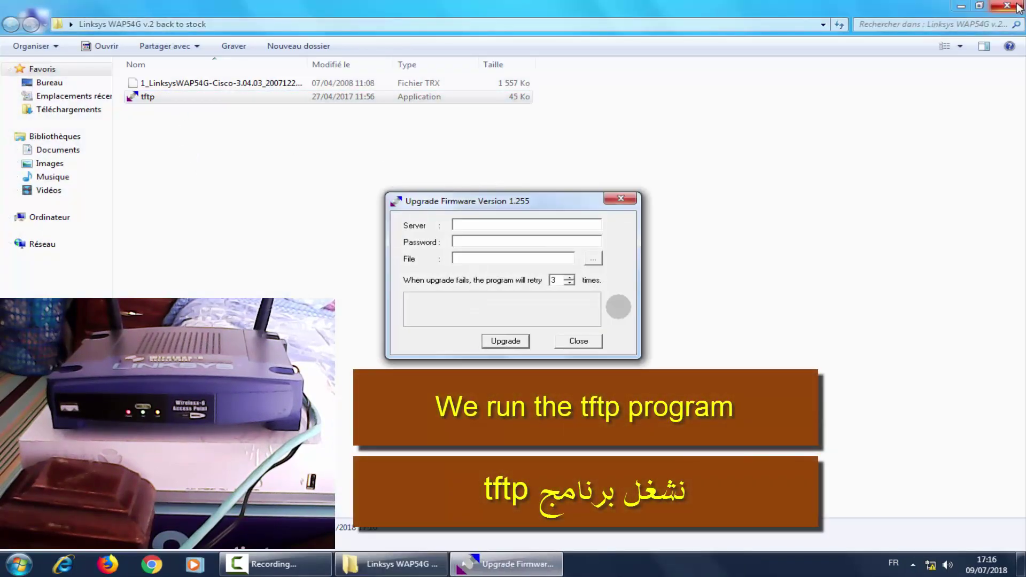
click(1007, 6)
drag(577, 203, 264, 59)
Step: Enter server 192.168.1.1 and the router password in the tftp utility
click(219, 82)
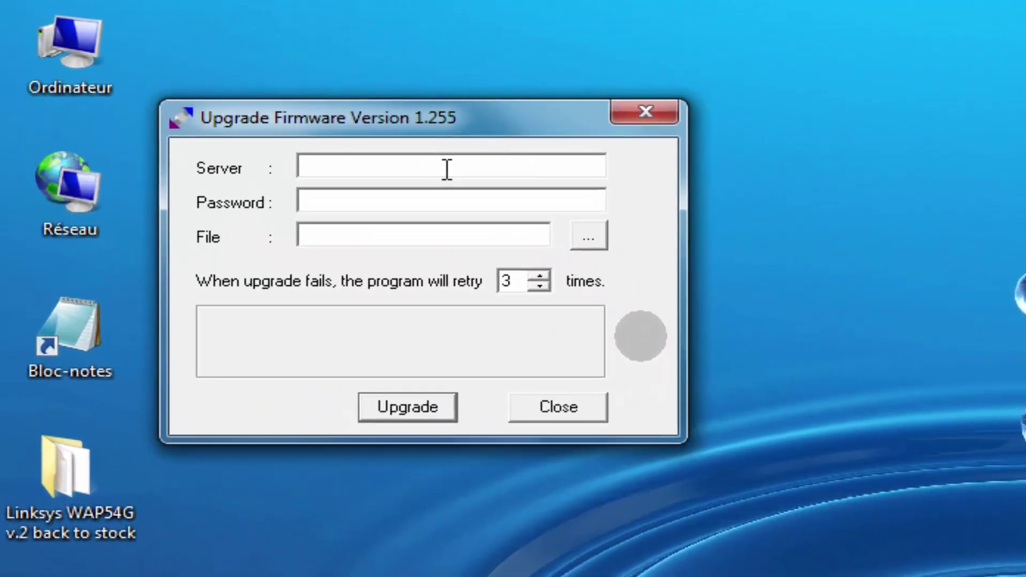
text(192.168.1)
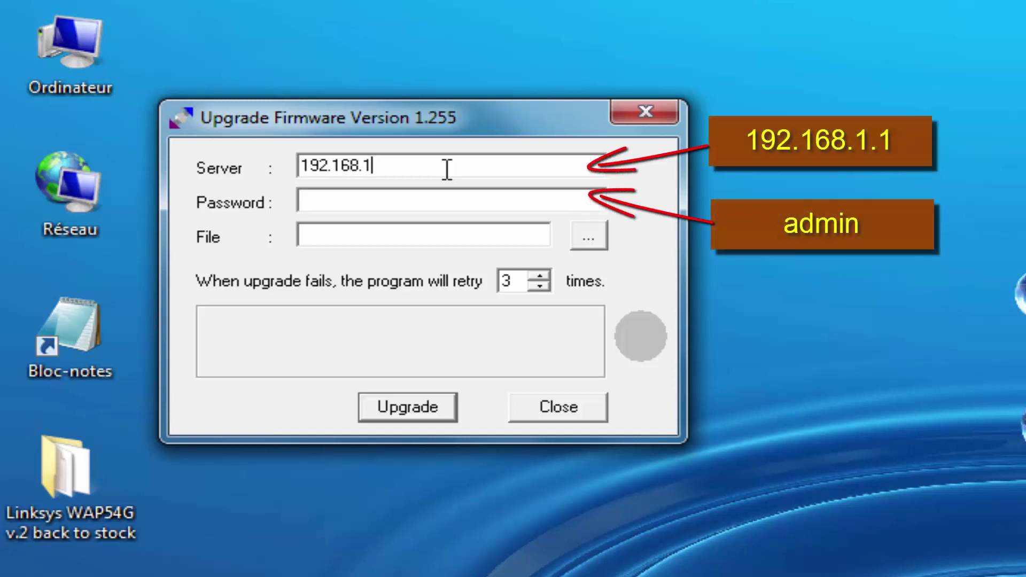
text(.1)
click(414, 200)
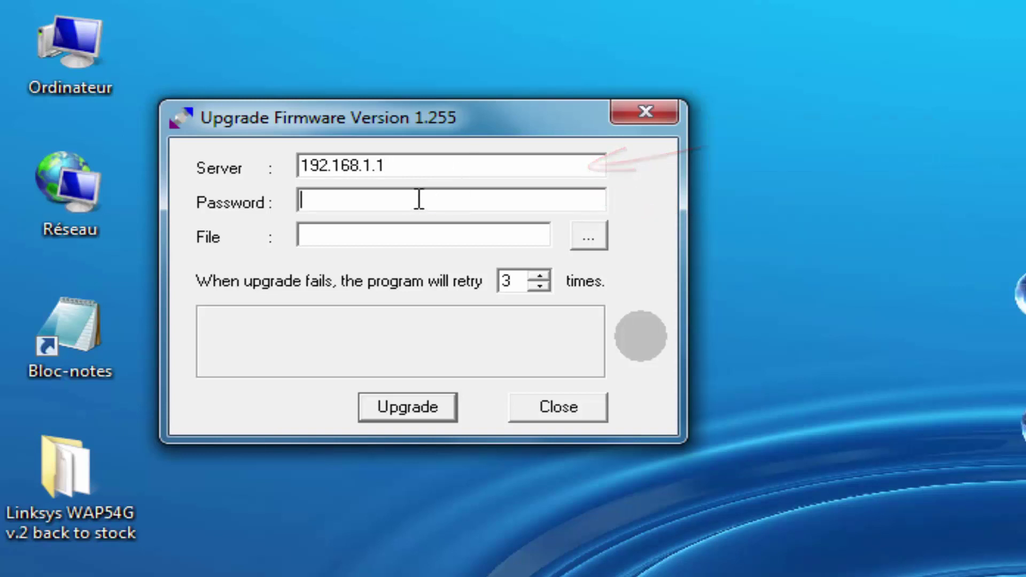
text(admin)
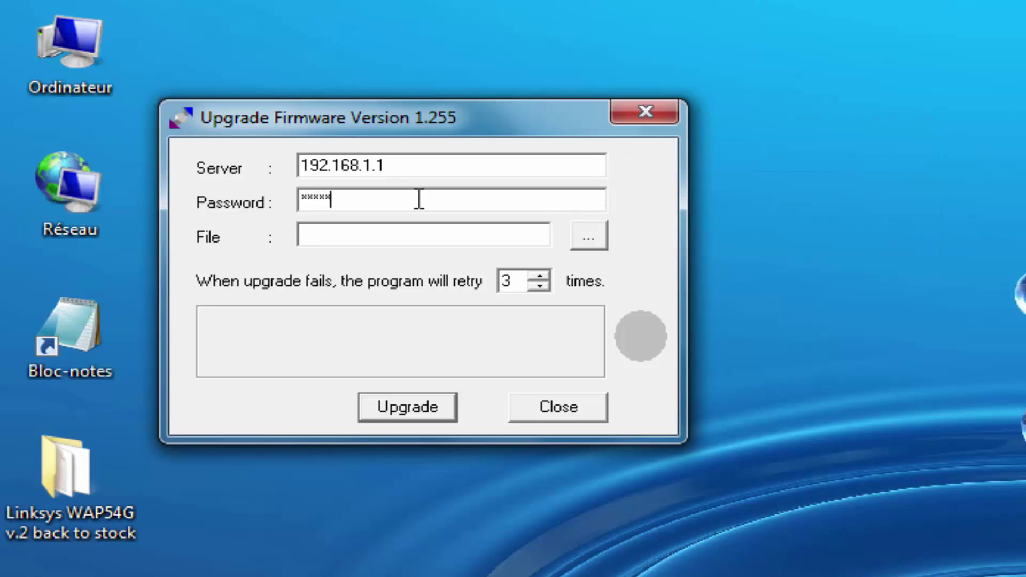
Step: Choose 1_LinksysWAP54G-Cisco-3.04.03_20071227_ver3.trx from the desktop Linksys folder as the upload file
click(592, 236)
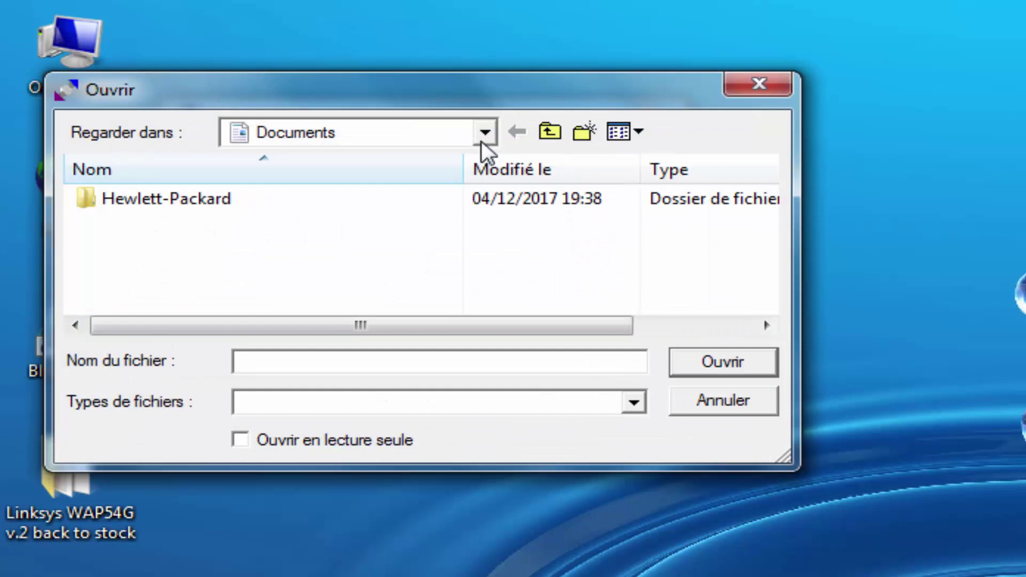
click(483, 137)
drag(482, 242, 488, 179)
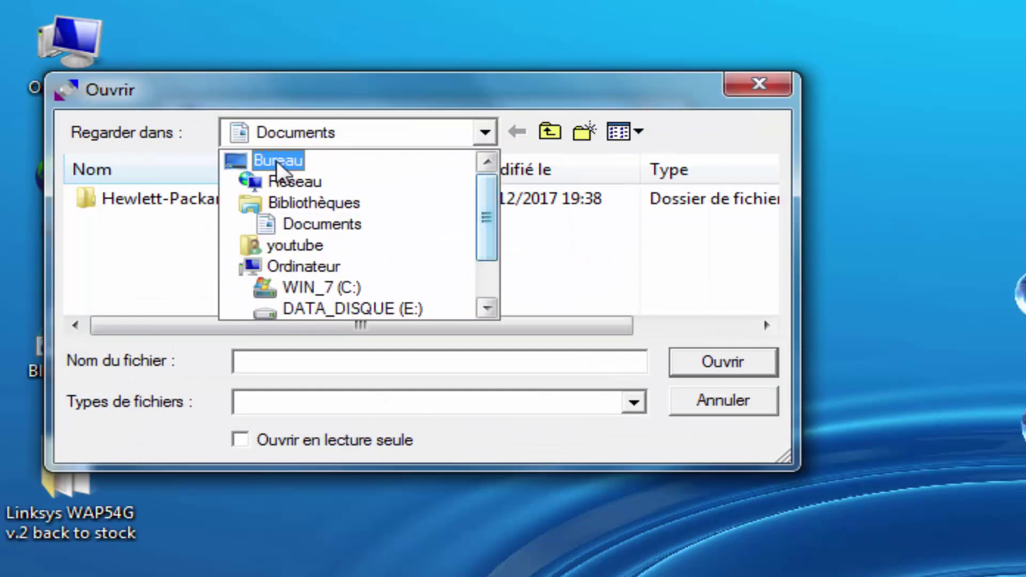
click(277, 160)
scroll(762, 225, down, 1)
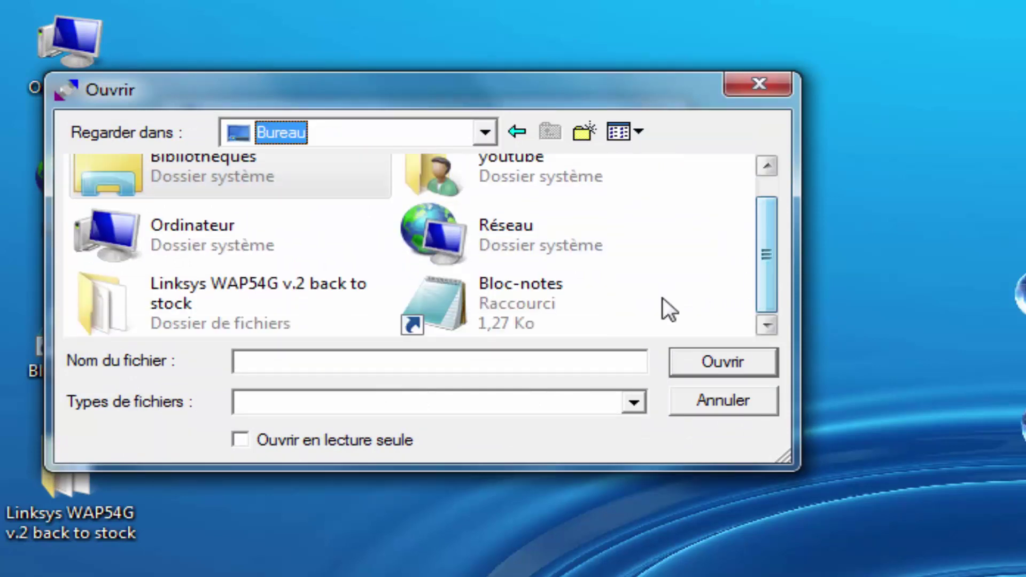
click(232, 294)
double_click(232, 293)
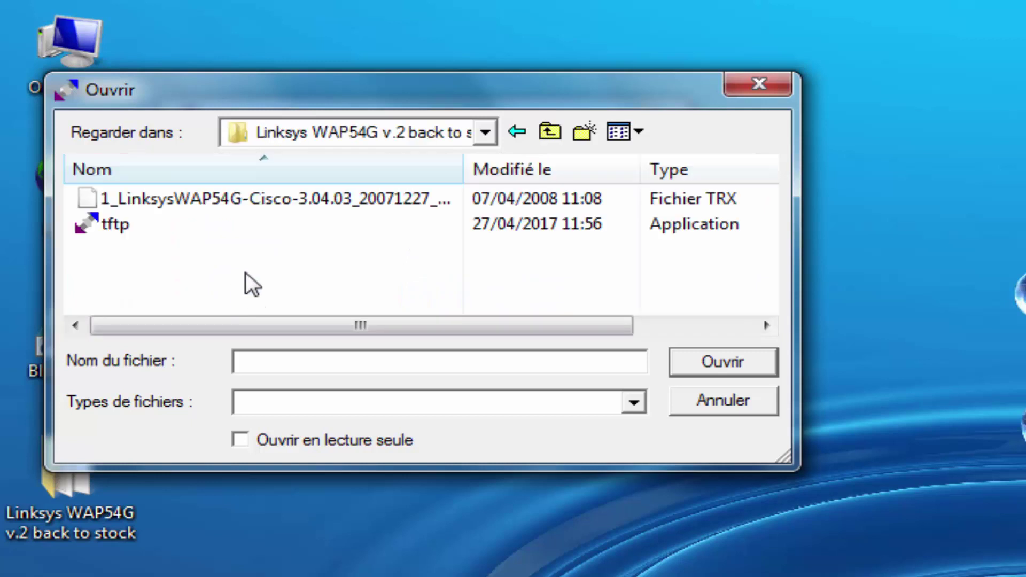
click(220, 199)
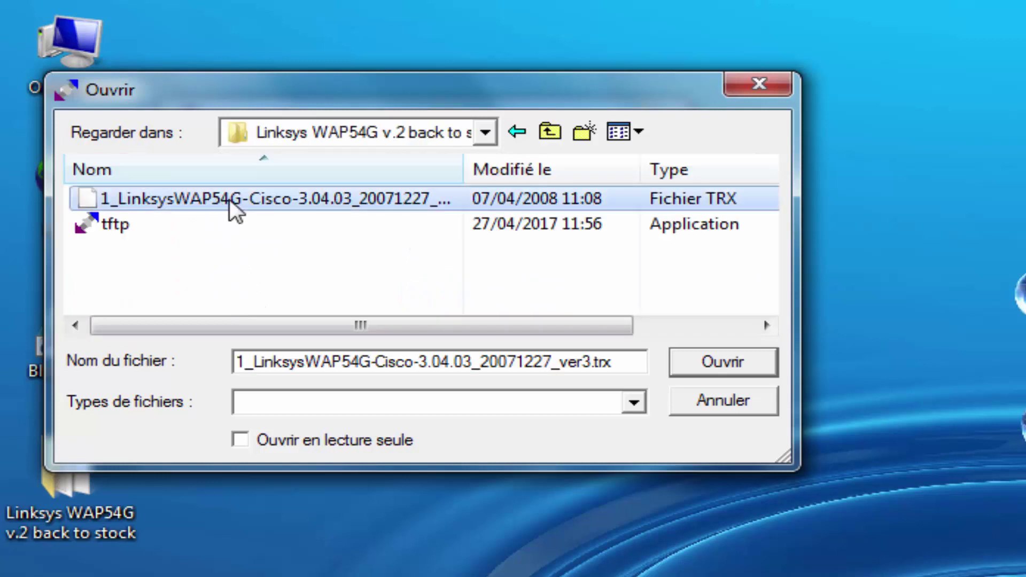
click(711, 362)
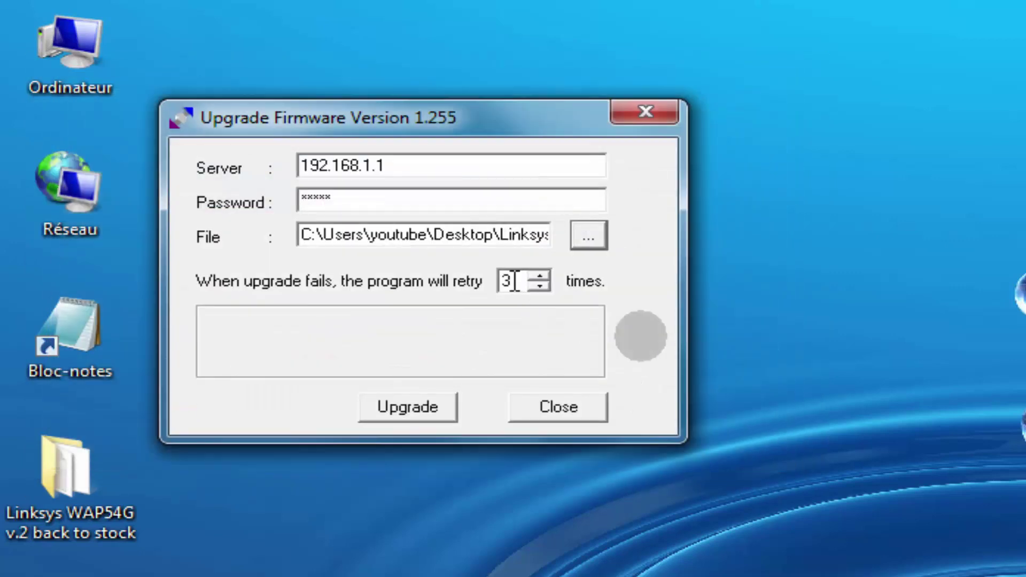
Step: Change the retry count from 3 to 30
click(514, 281)
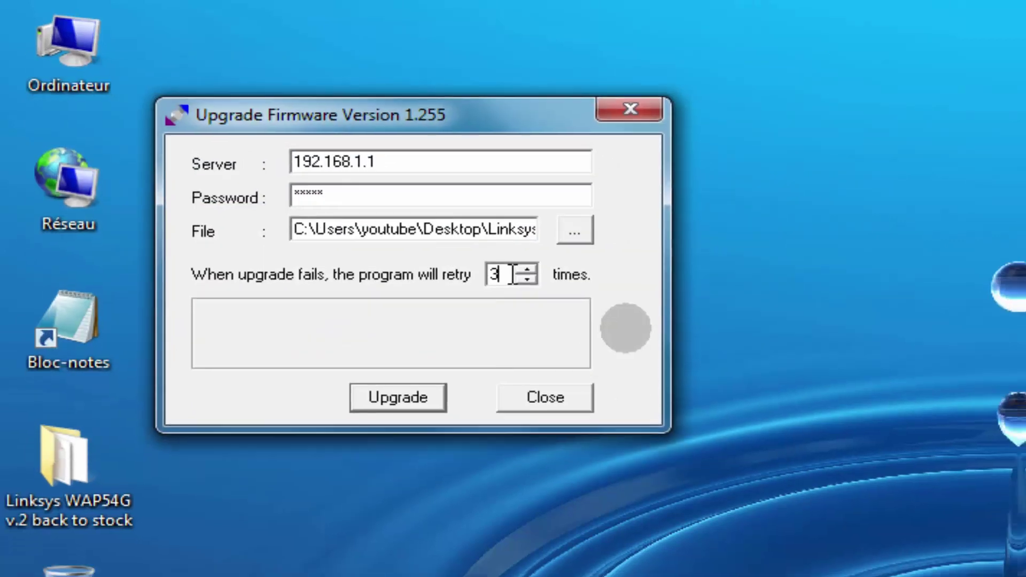
text(0)
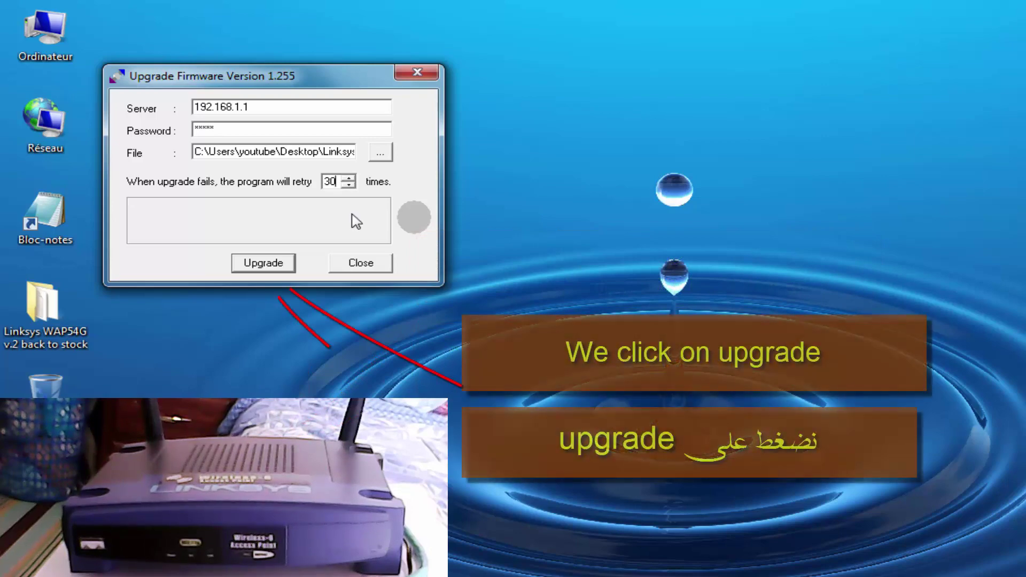
Step: Run the upgrade until 'Firmware was upgraded successfully!' appears
click(264, 263)
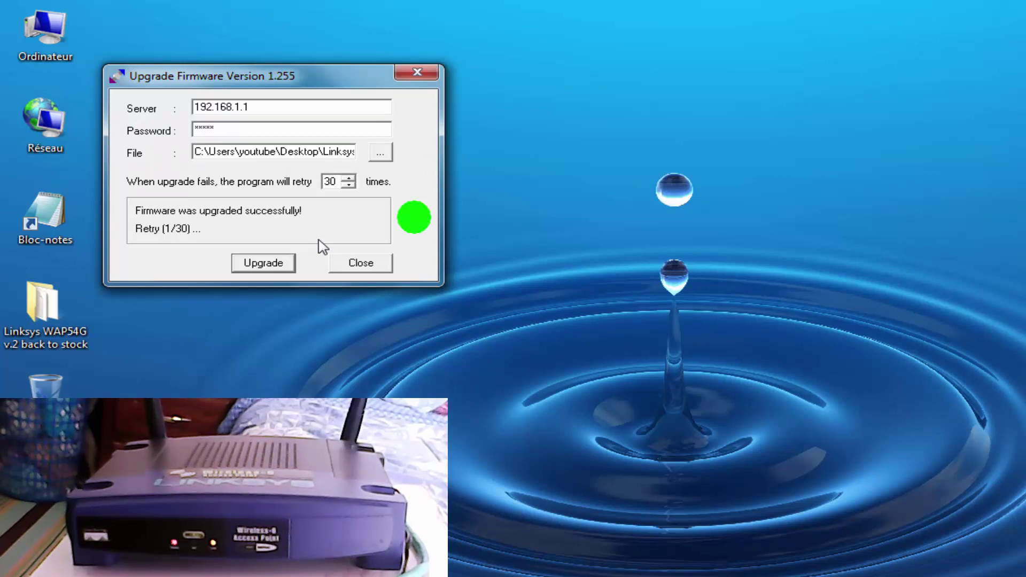
Step: Close the upgrade tool and wait for the router to finish rebooting
click(360, 263)
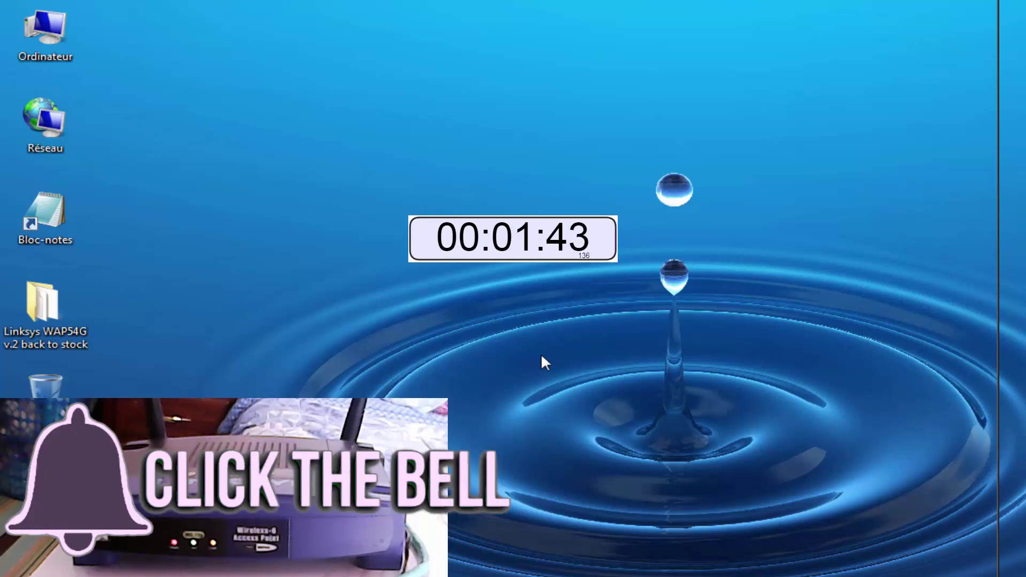
Step: Open the IPv4 properties of the local area connection
click(951, 560)
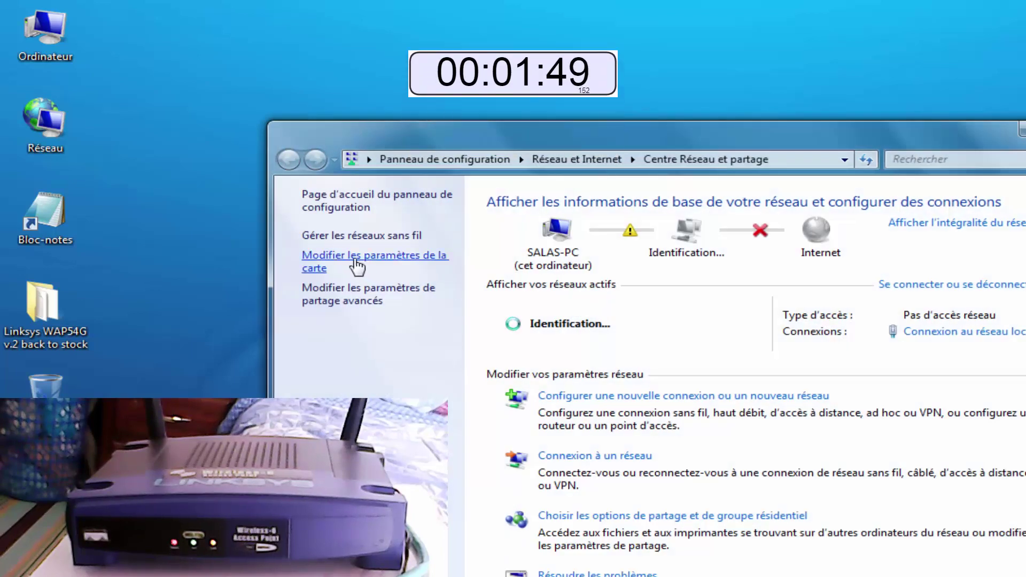
click(361, 268)
double_click(361, 243)
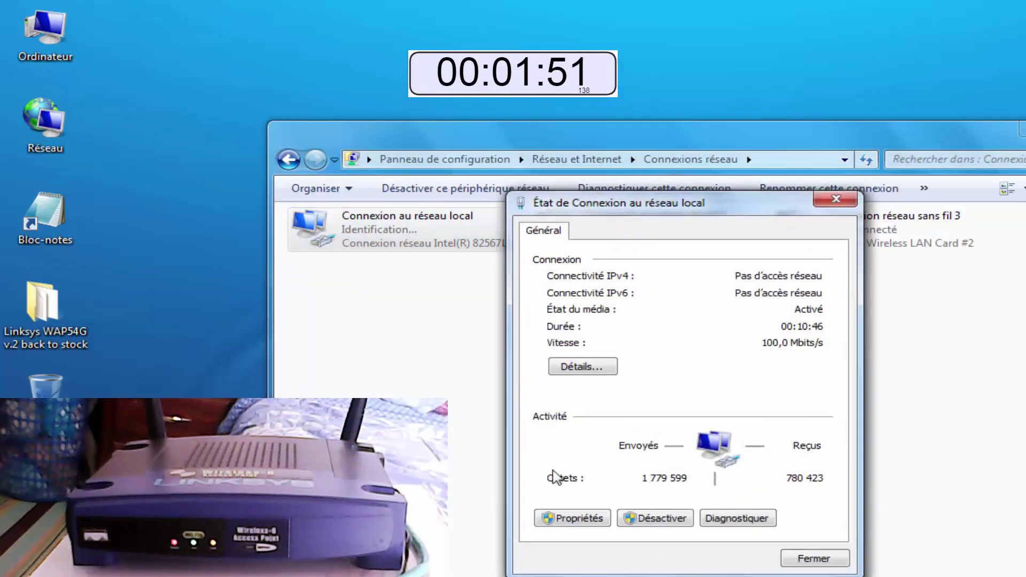
click(570, 519)
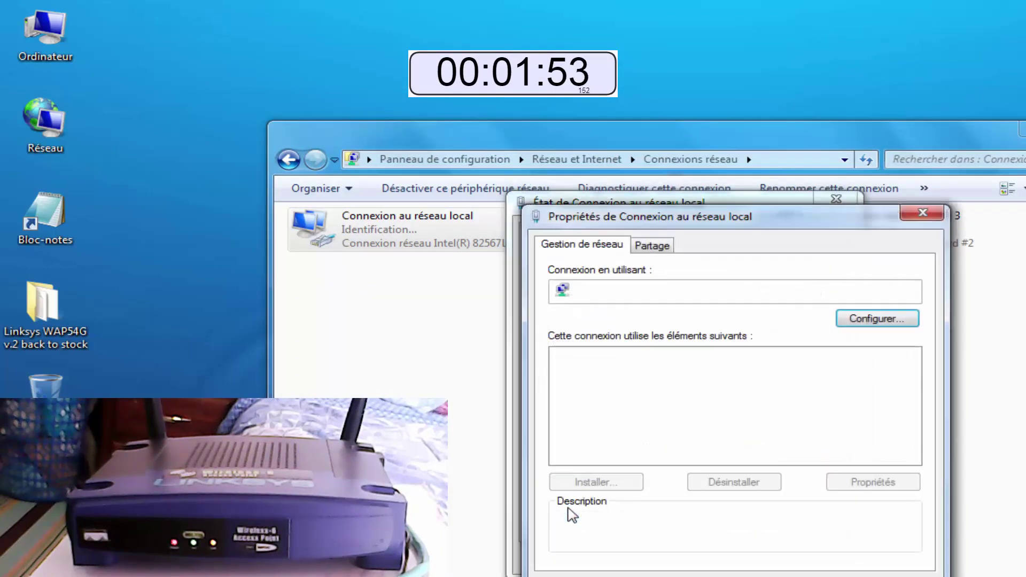
click(716, 429)
double_click(716, 429)
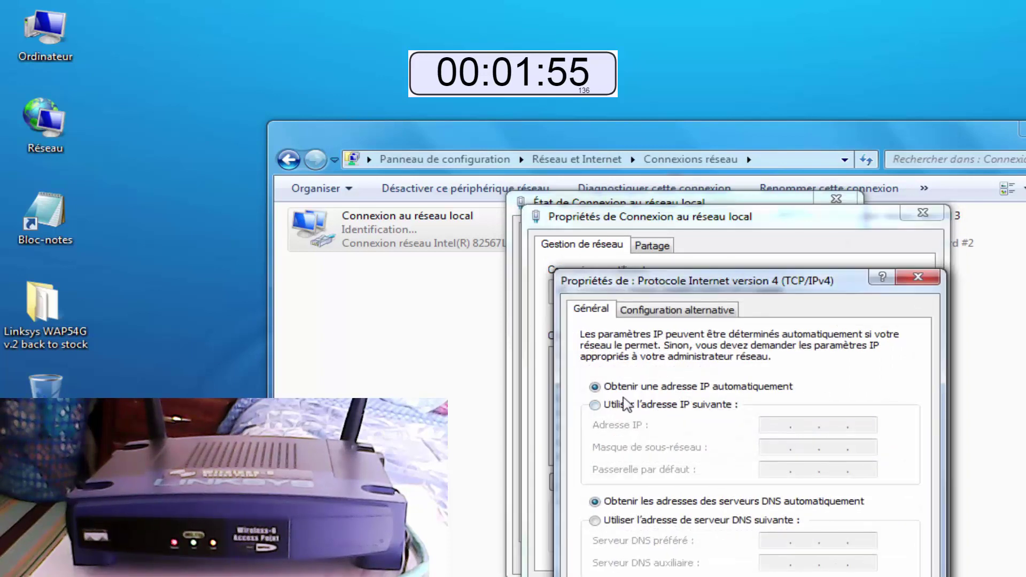
Step: Set static IP 192.168.1.80 with mask 255.255.255.0 and confirm all network windows
click(625, 405)
click(770, 425)
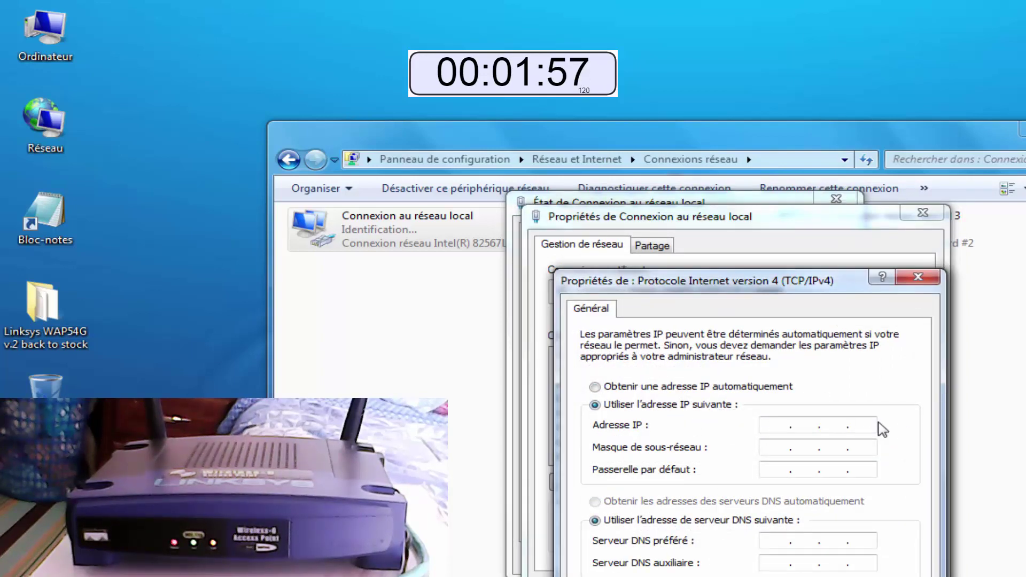
text(192 . 168 . 1 . )
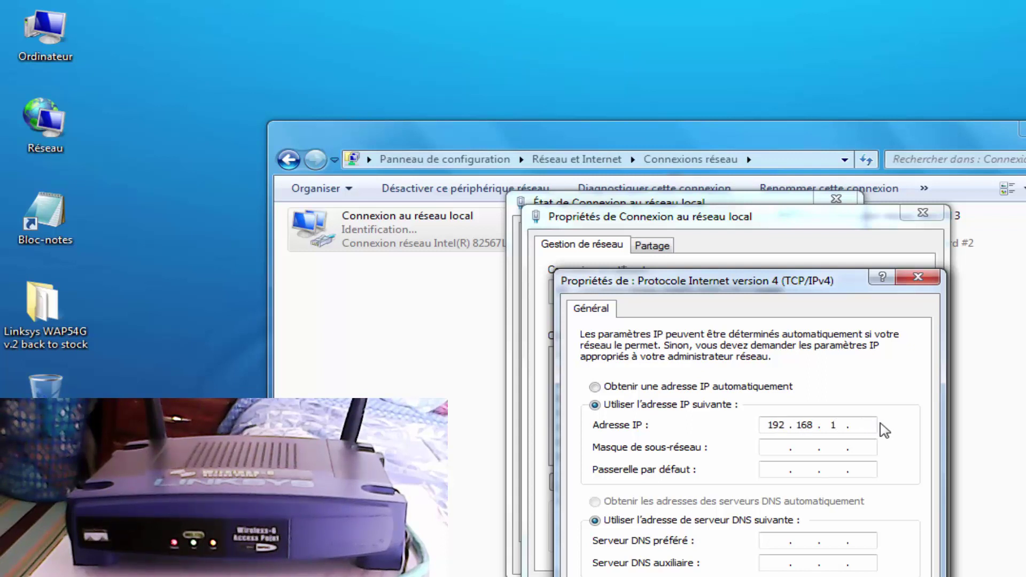
text(80)
click(781, 443)
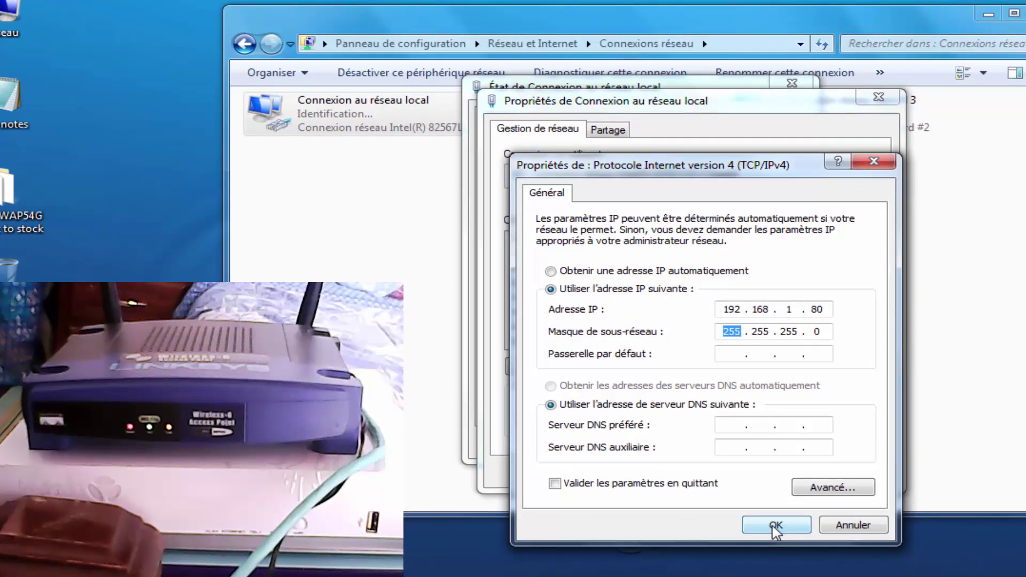
click(775, 527)
click(780, 471)
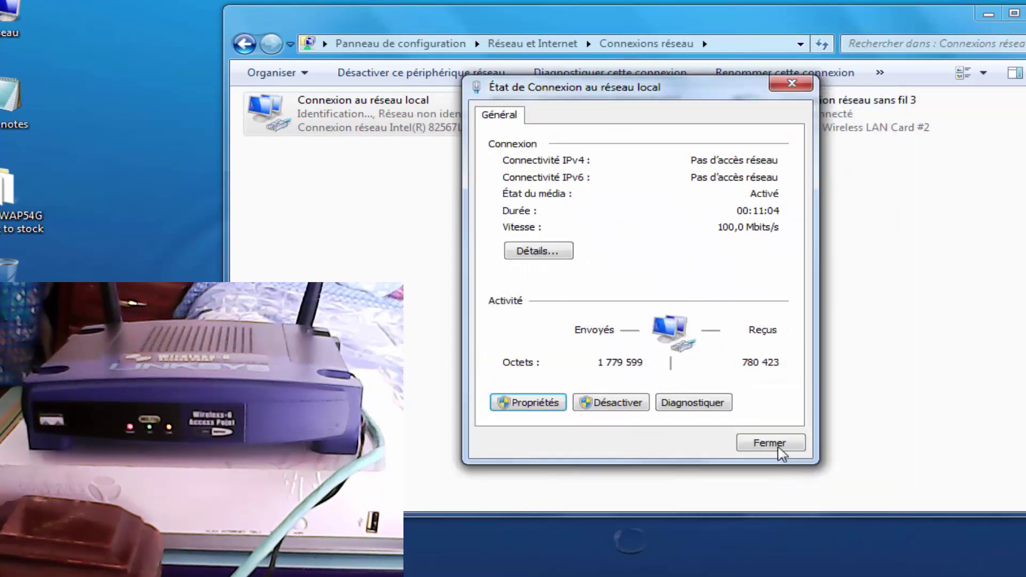
click(779, 446)
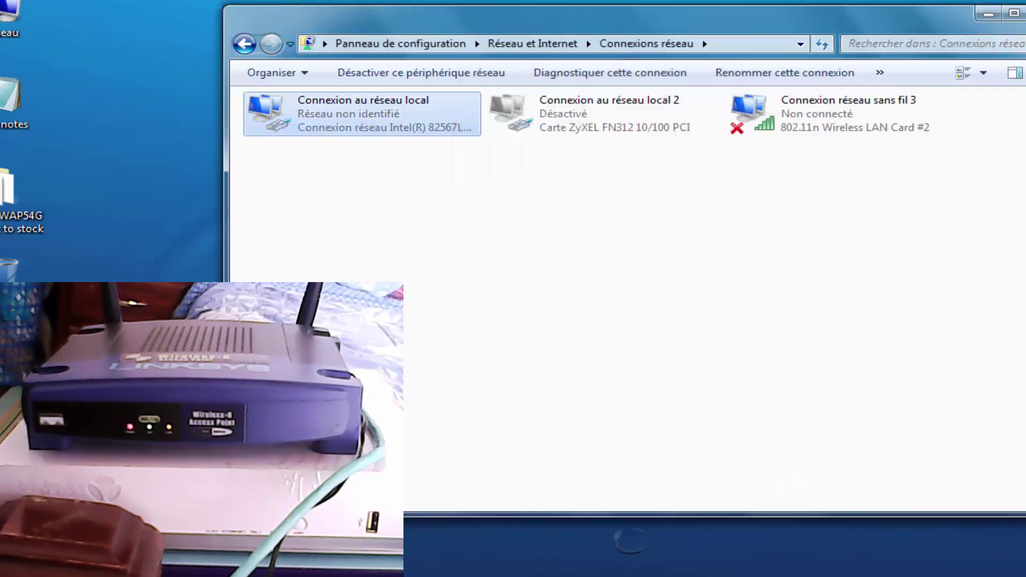
click(1024, 10)
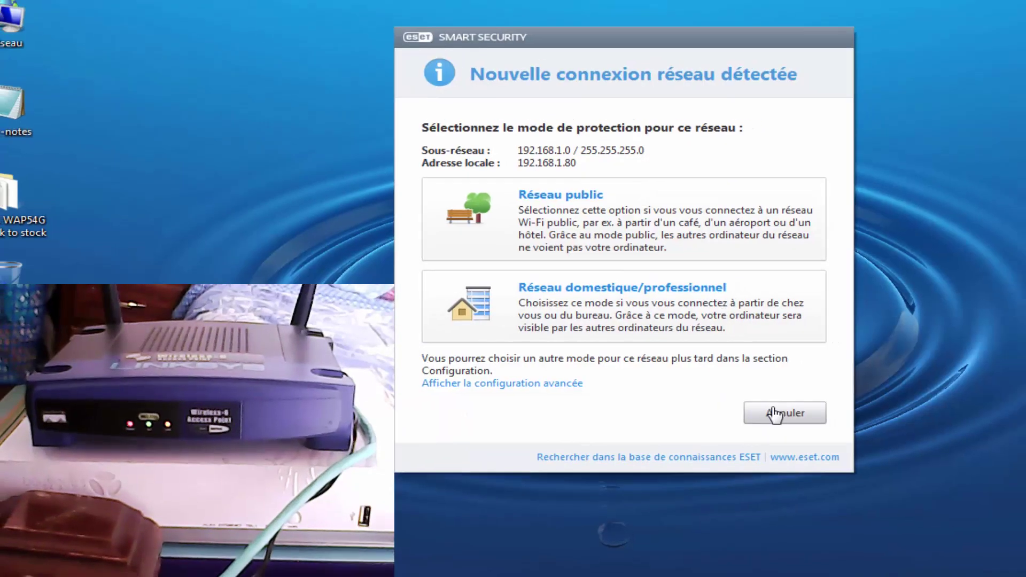
Step: Cancel ESET's new-network prompt without choosing a protection mode, then open a new Chrome window
click(776, 413)
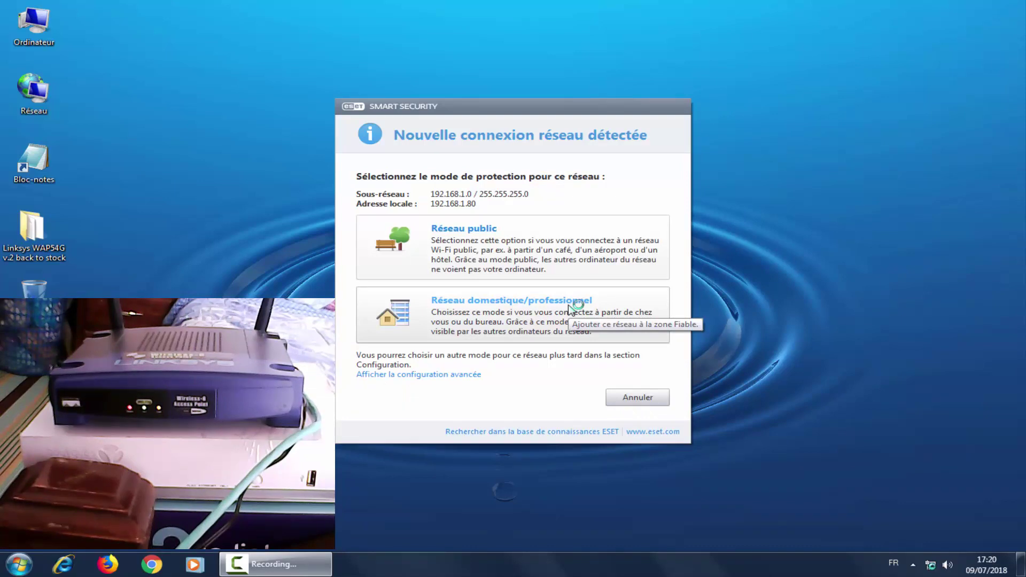
click(638, 398)
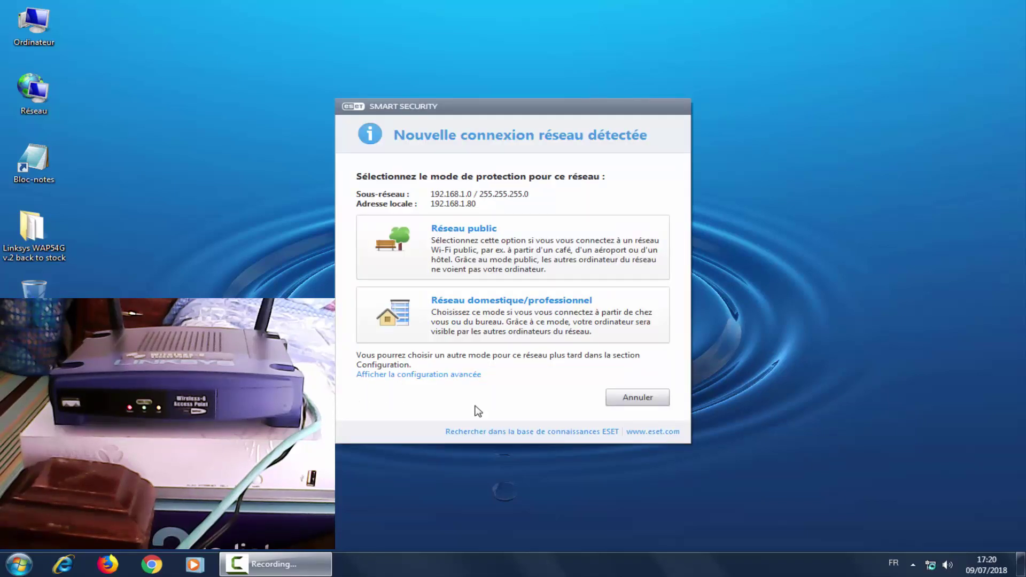
click(638, 400)
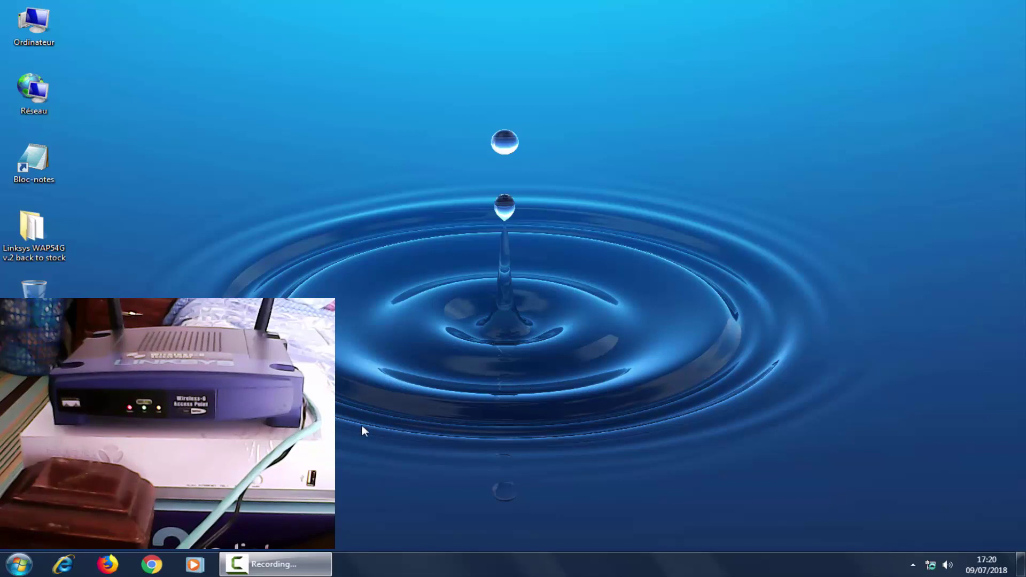
click(152, 565)
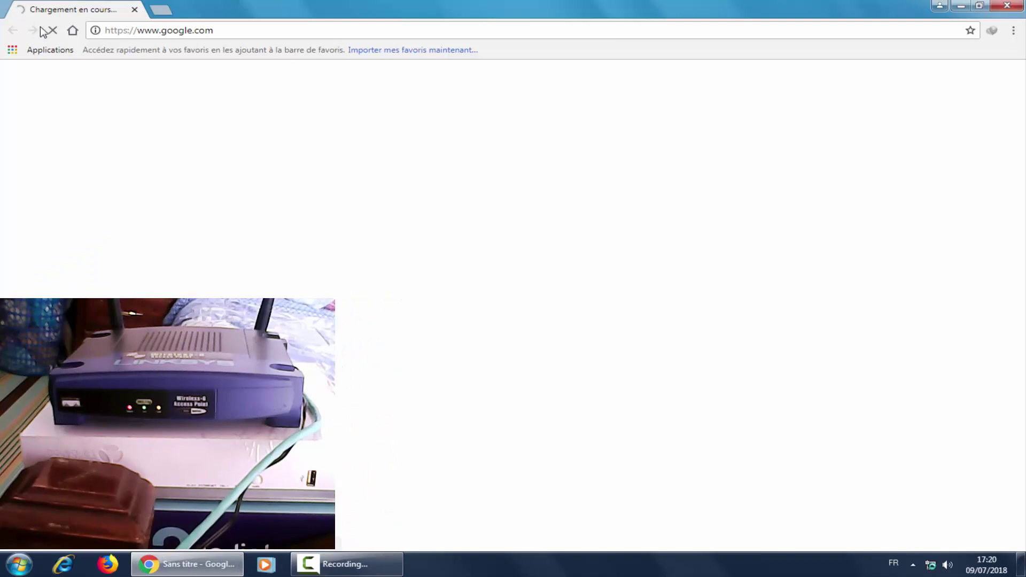
Step: Go to 192.168.1.245 and sign in to the access point with the router password
click(239, 30)
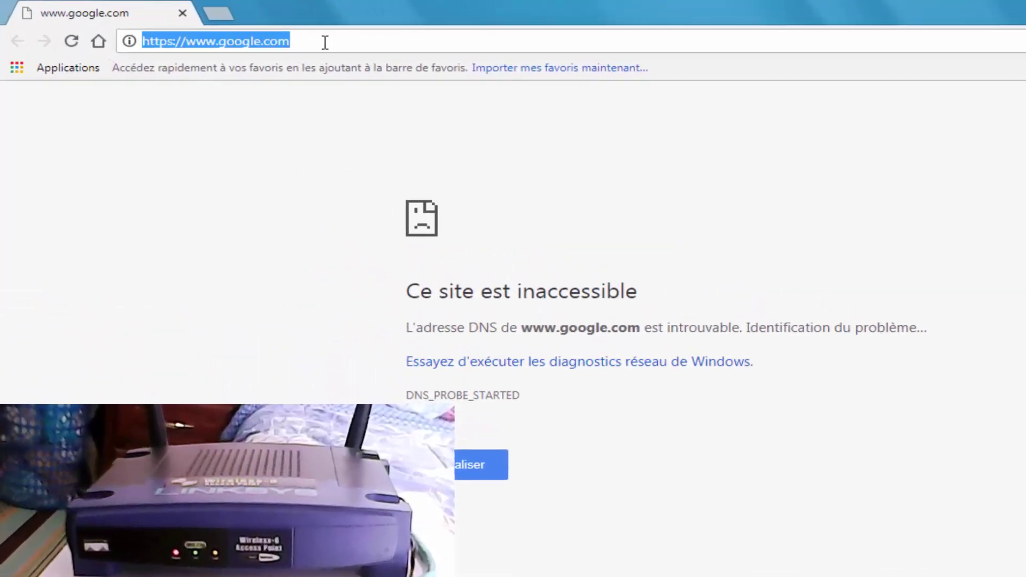
text(192.168.1.)
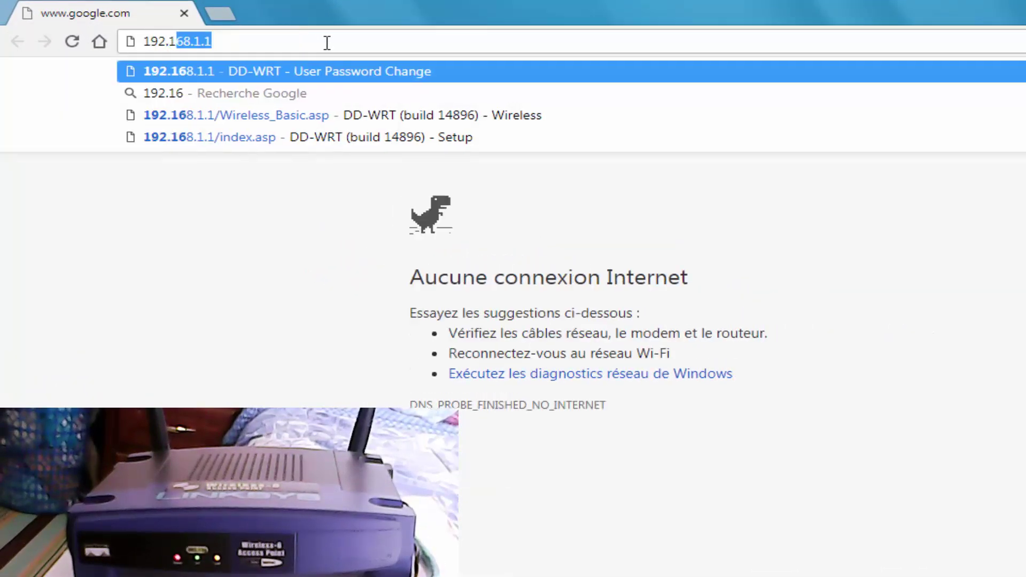
text(245)
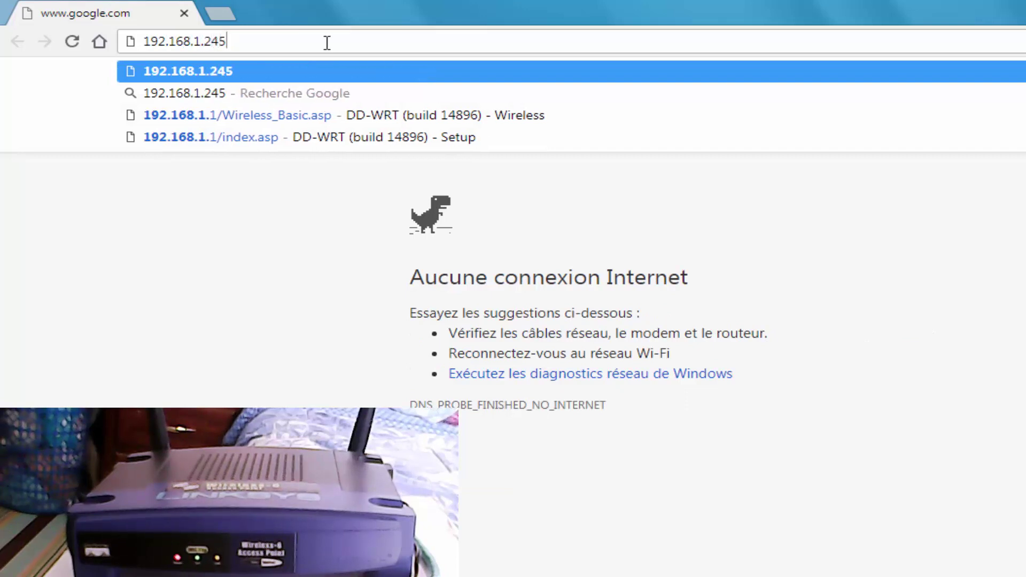
key(Return)
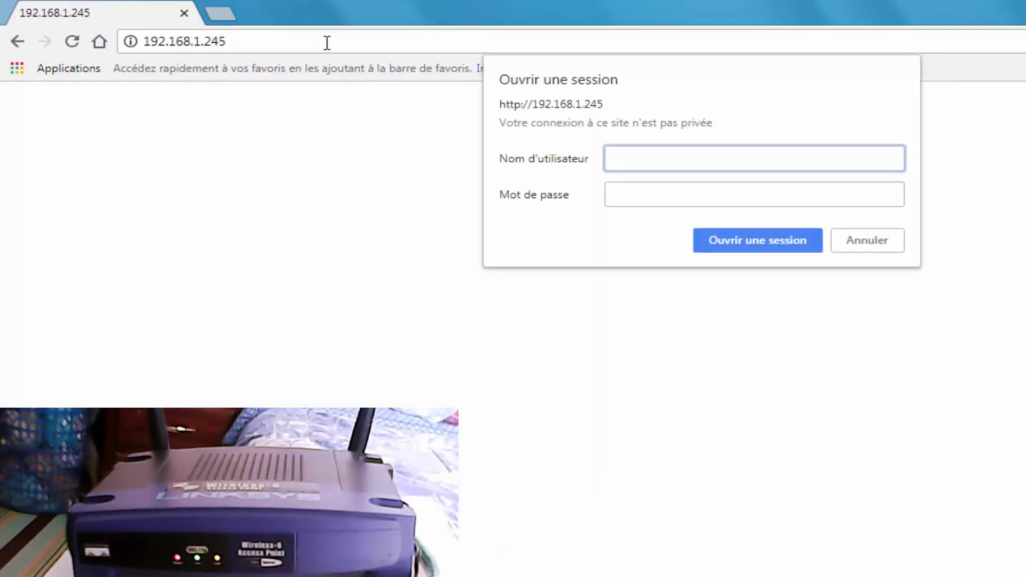
click(668, 196)
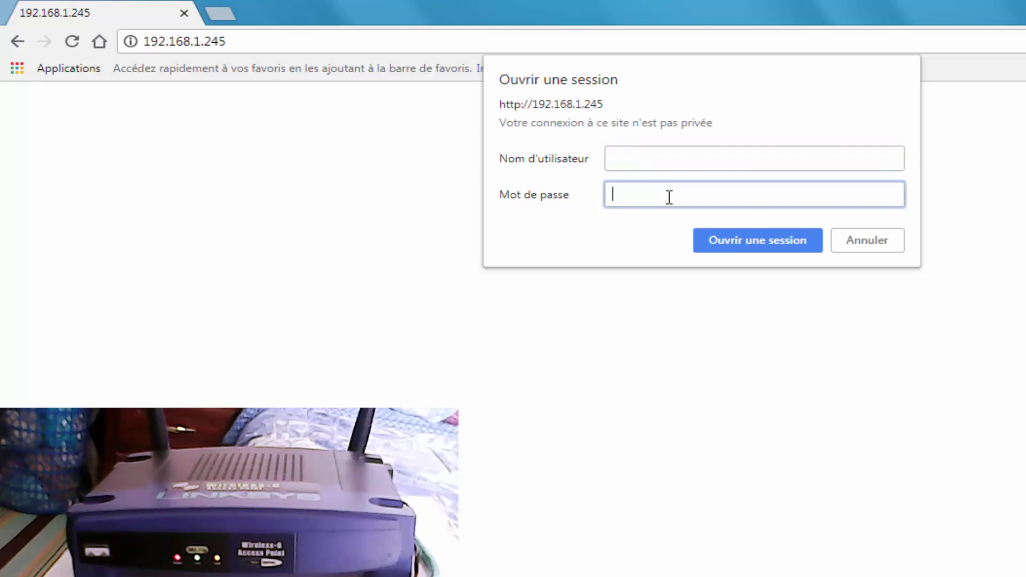
text(admin)
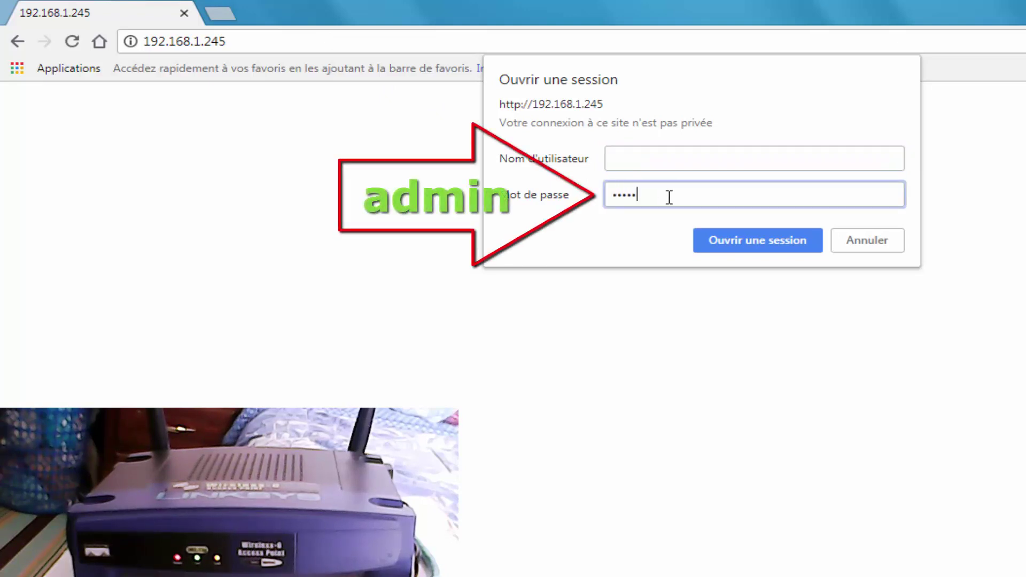
click(758, 246)
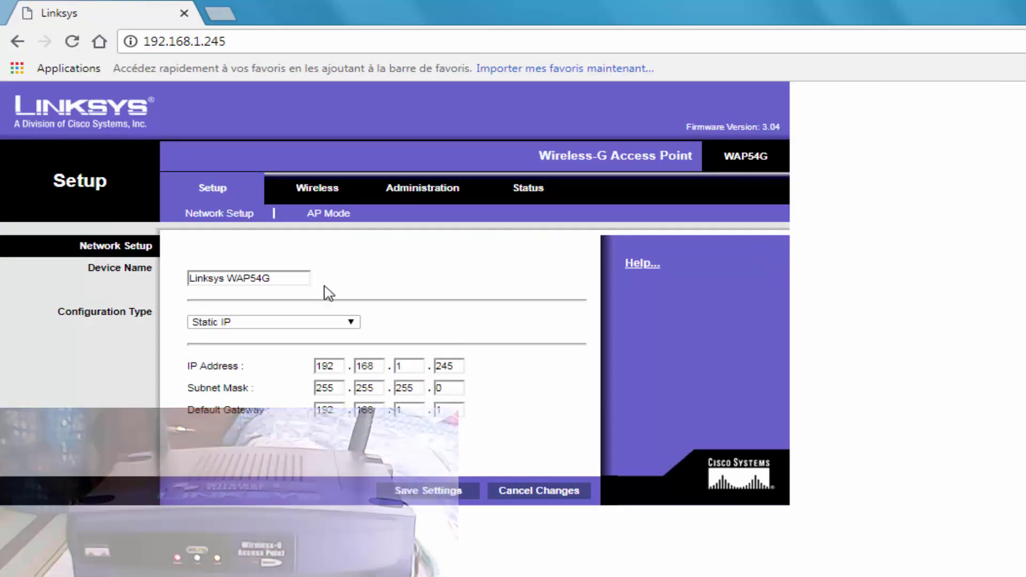
Step: On the Status page, check that Firmware Version reads v3.04, Dec 27, 2007
click(529, 189)
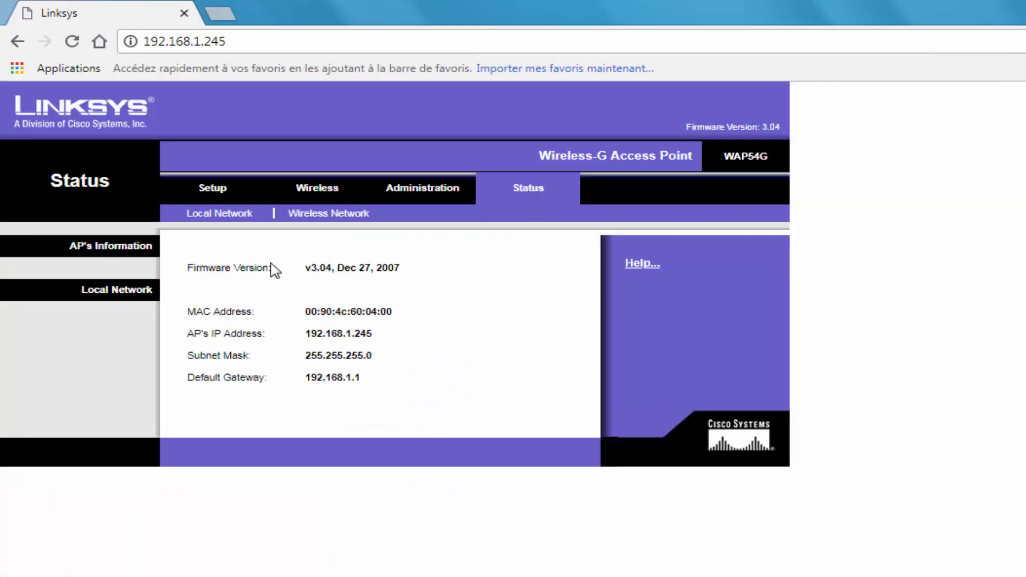
drag(189, 272, 412, 278)
click(307, 271)
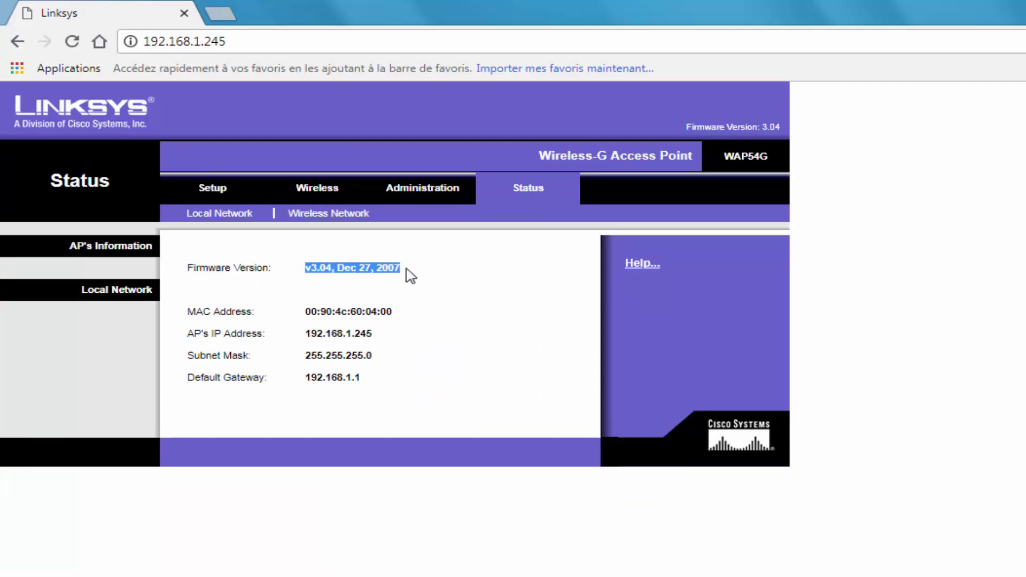
click(409, 277)
Step: Review the Wireless and Setup pages, keep Configuration Type as Static IP, then close Chrome
click(327, 200)
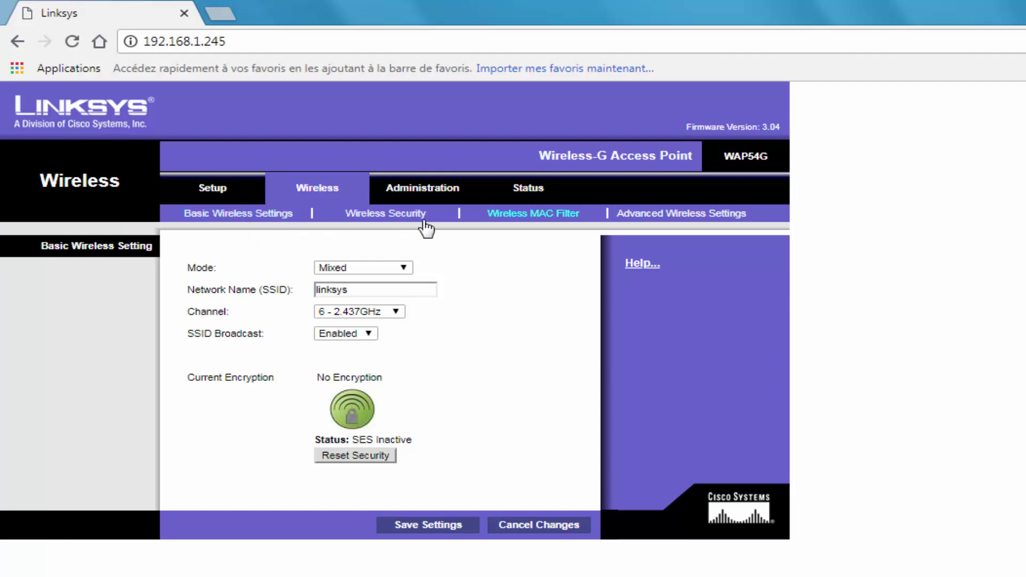
click(221, 192)
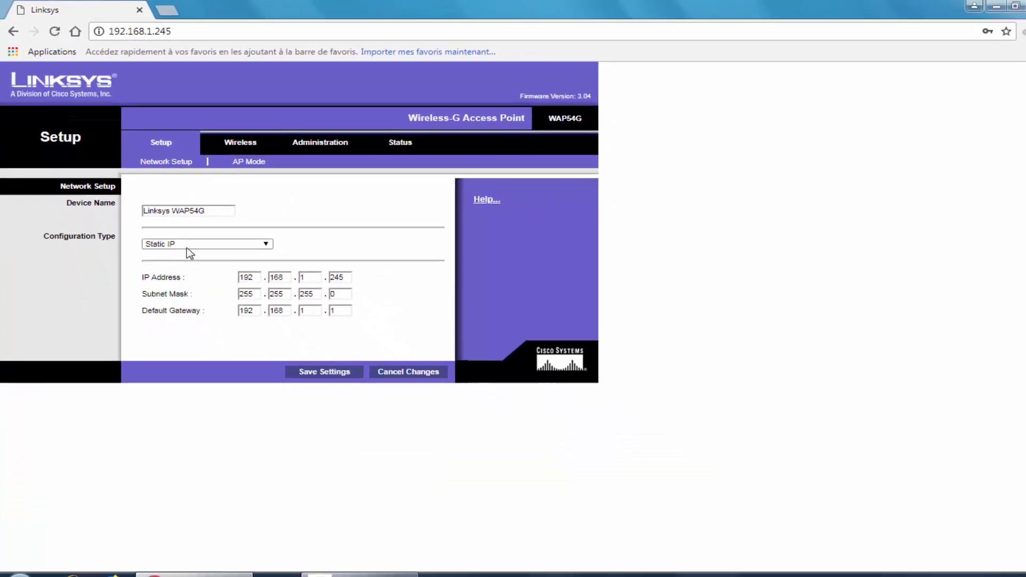
click(248, 325)
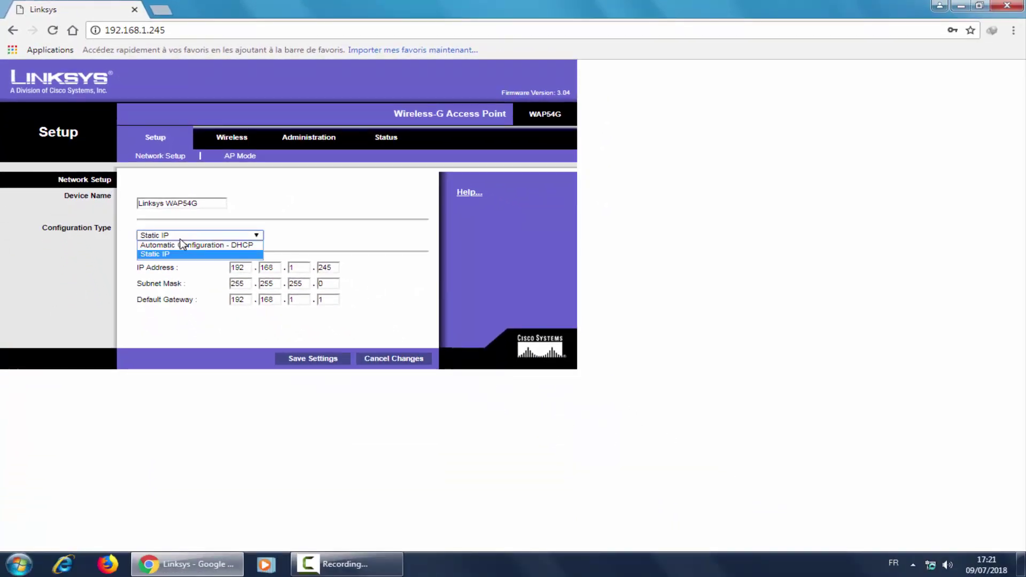
click(224, 236)
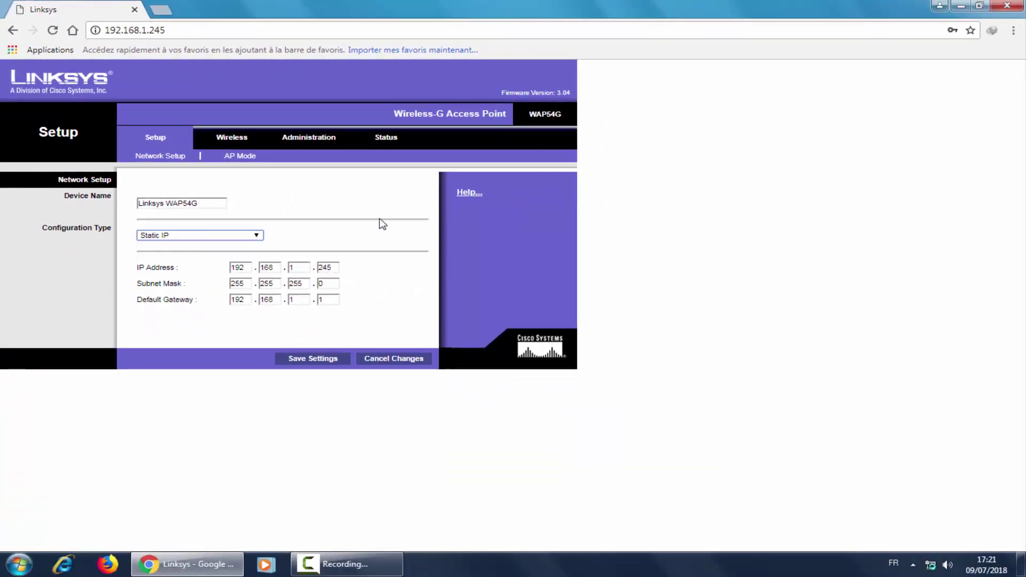
click(1020, 6)
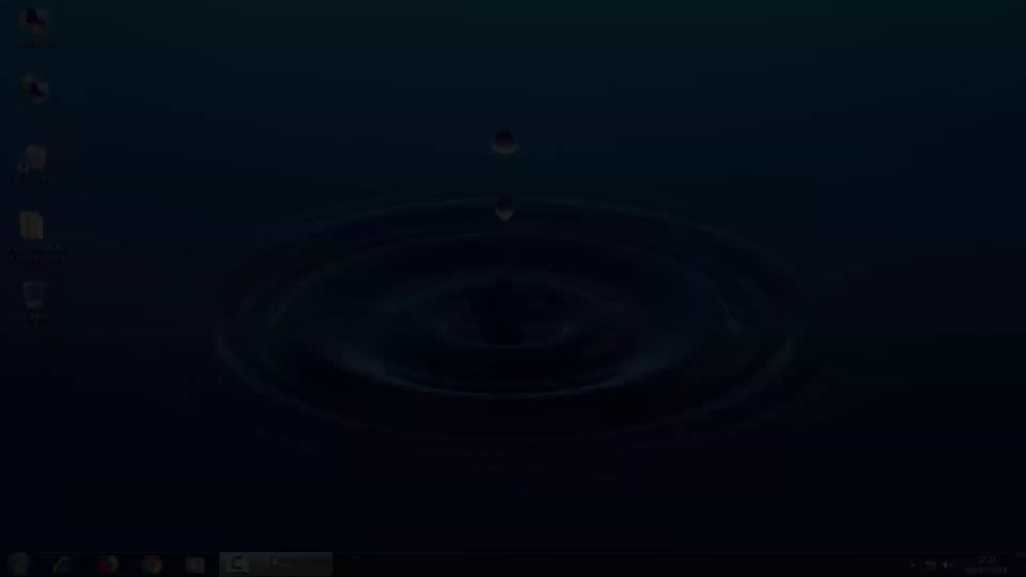